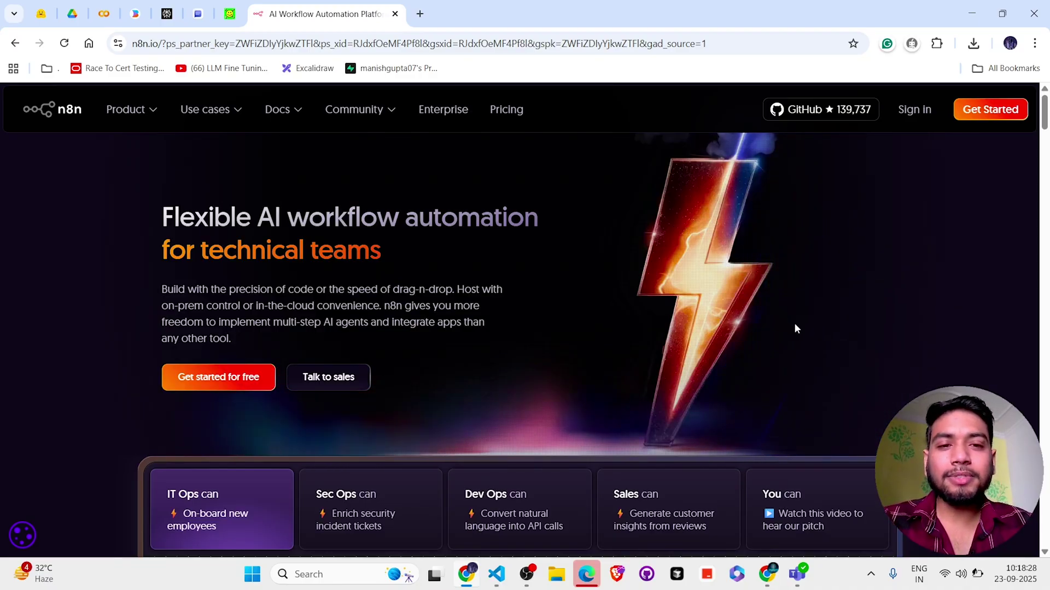
- Look through the n8n homepage down to the customer logos and community highlights
scroll(795, 328, down, 2)
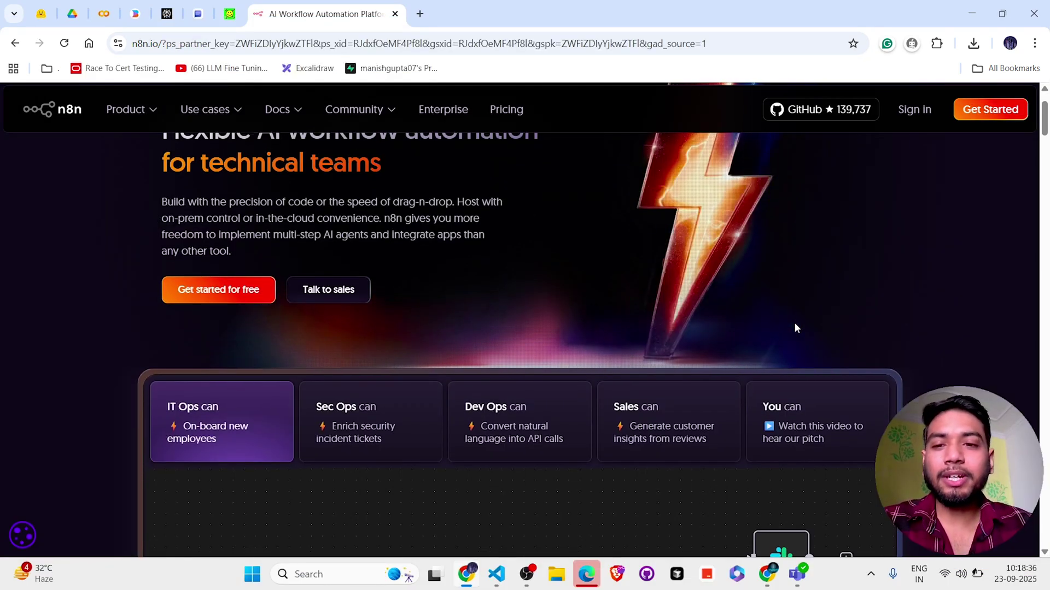
scroll(795, 327, up, 2)
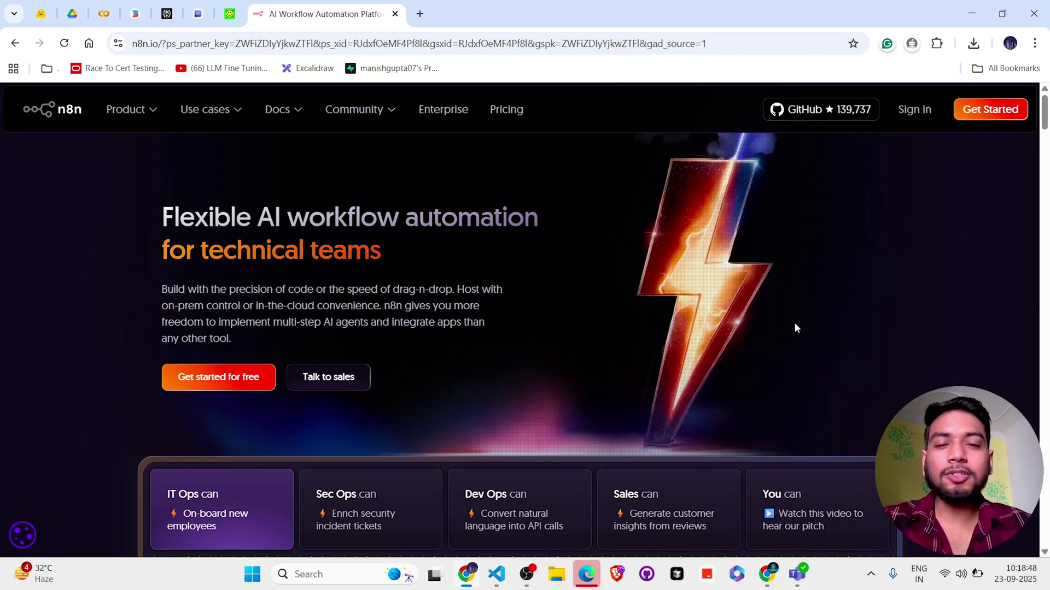
scroll(795, 327, down, 3)
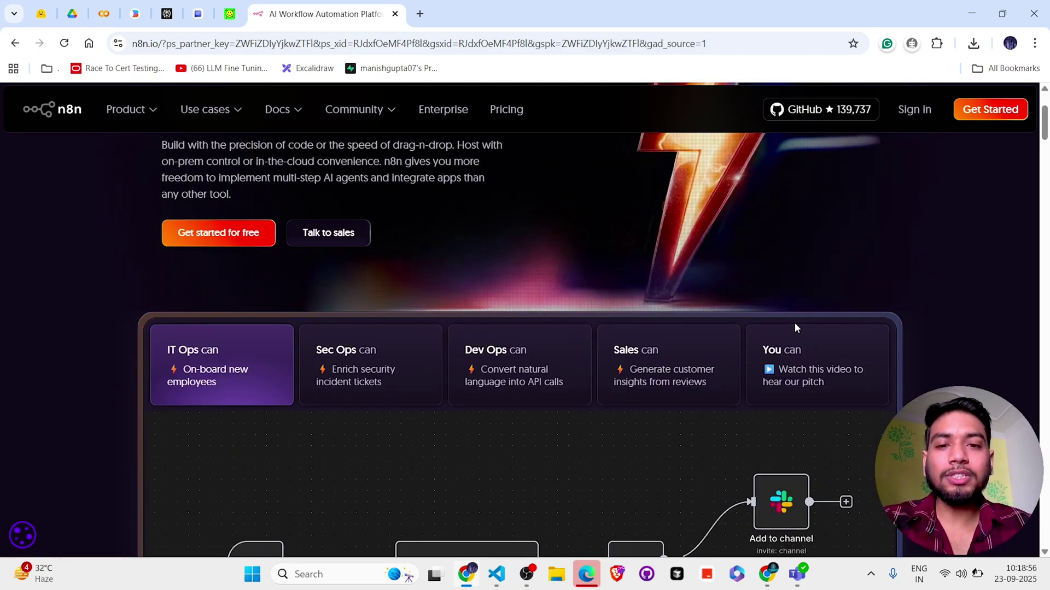
scroll(794, 327, down, 8)
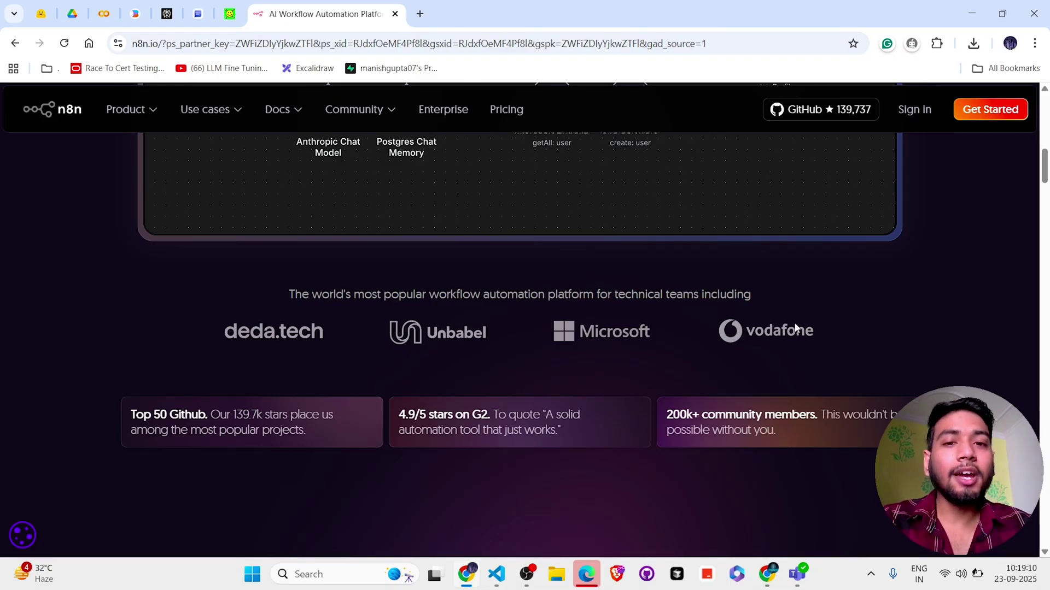
scroll(795, 328, down, 1)
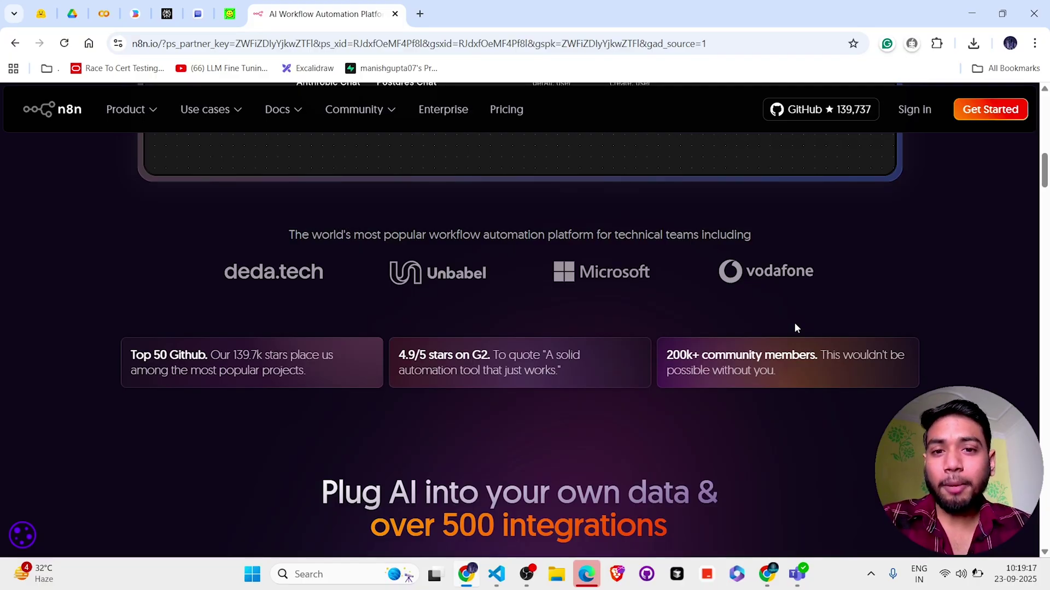
scroll(795, 328, down, 1)
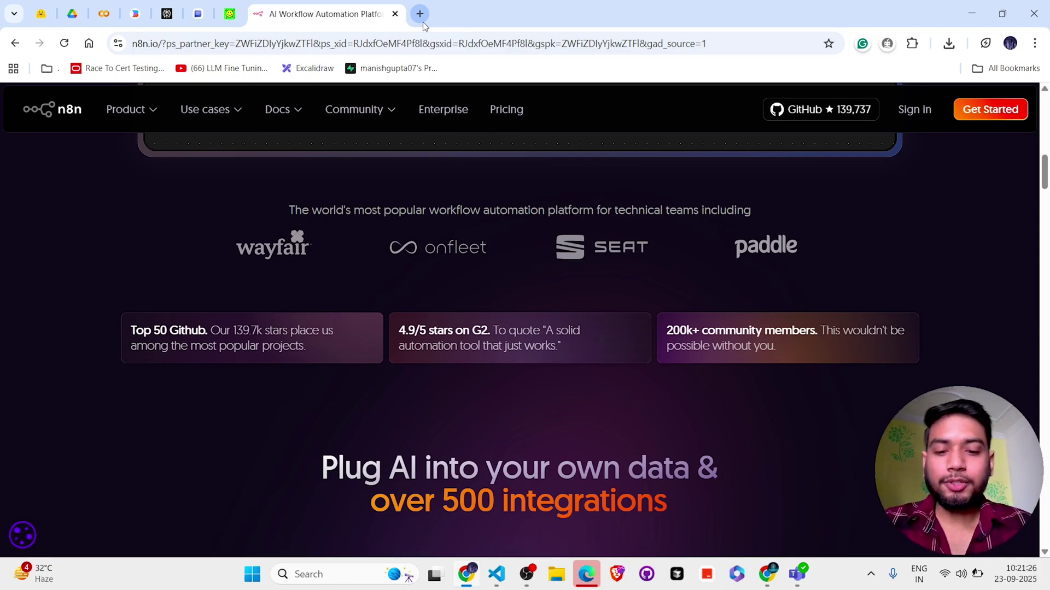
- Search Google for "docker desktop download" in a new tab
click(420, 14)
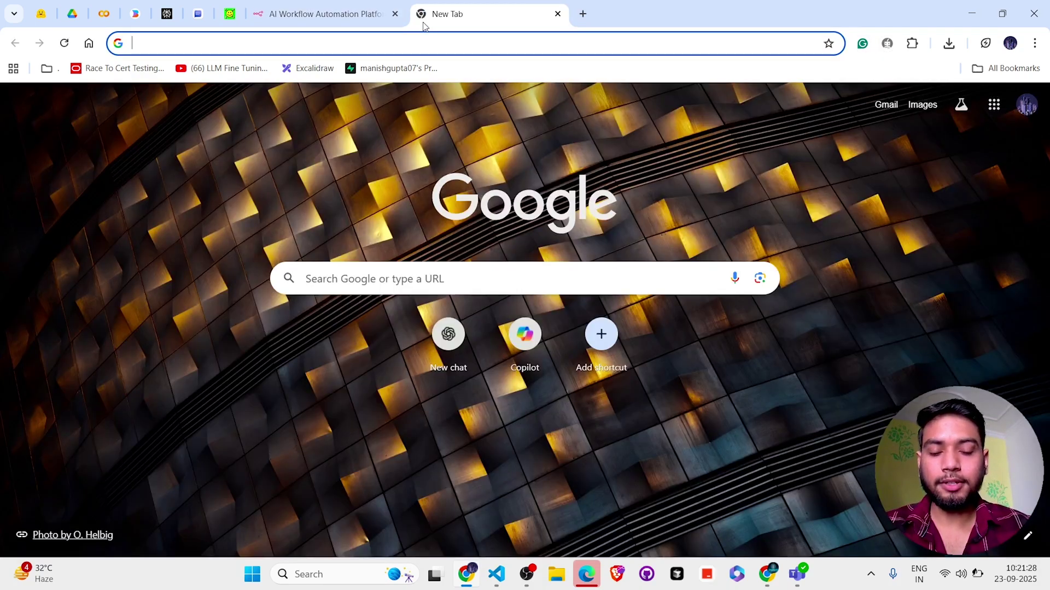
text(docker)
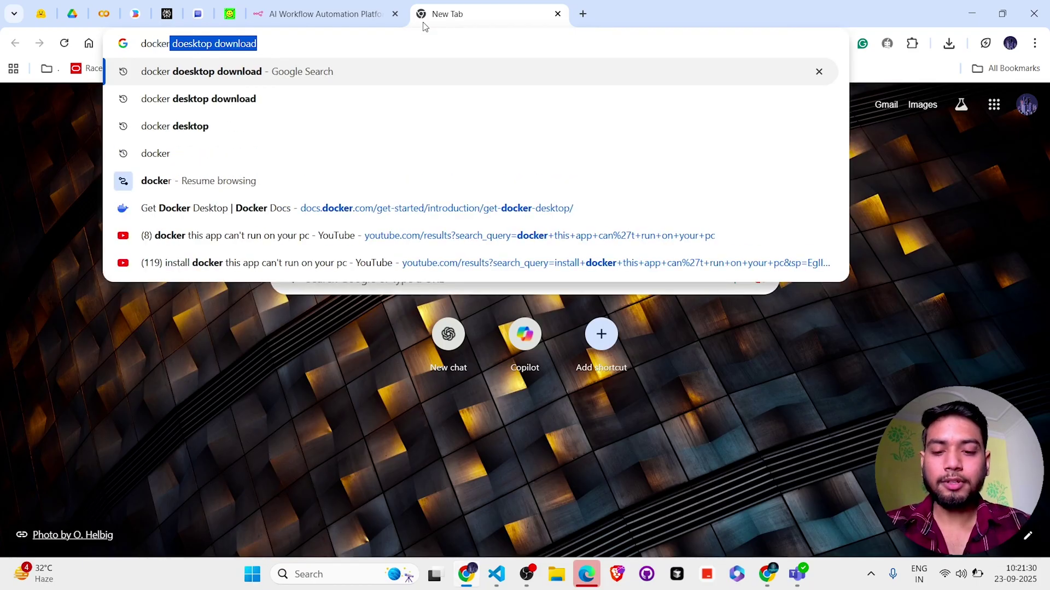
text( desktop)
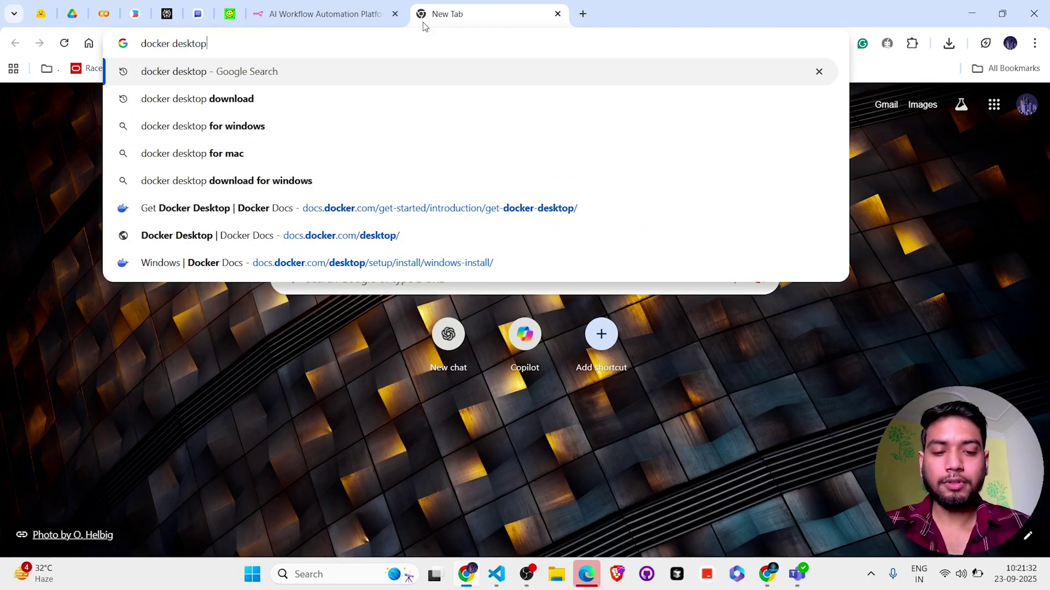
key(Down)
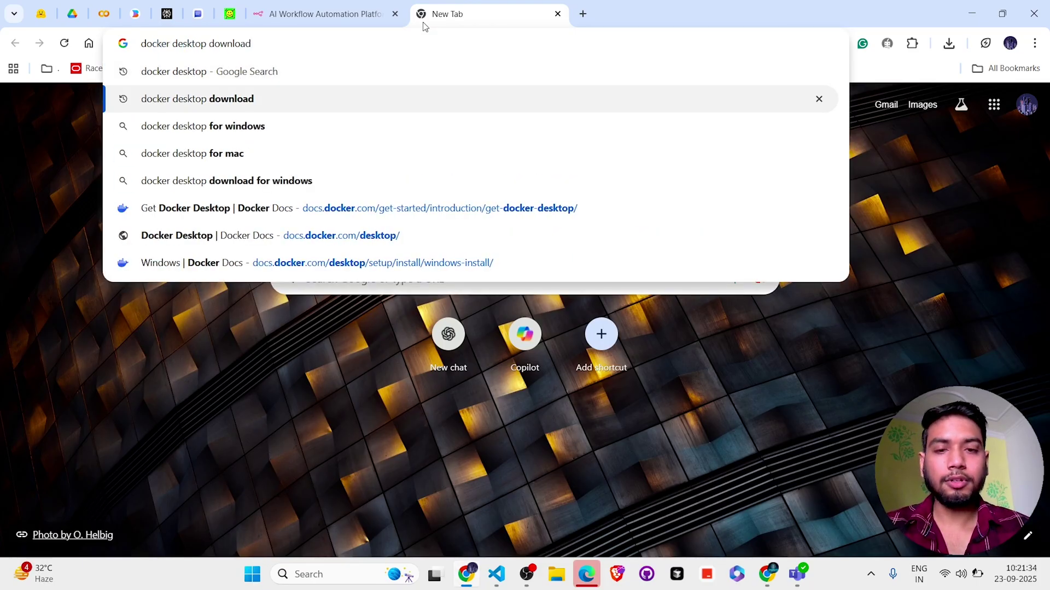
key(Return)
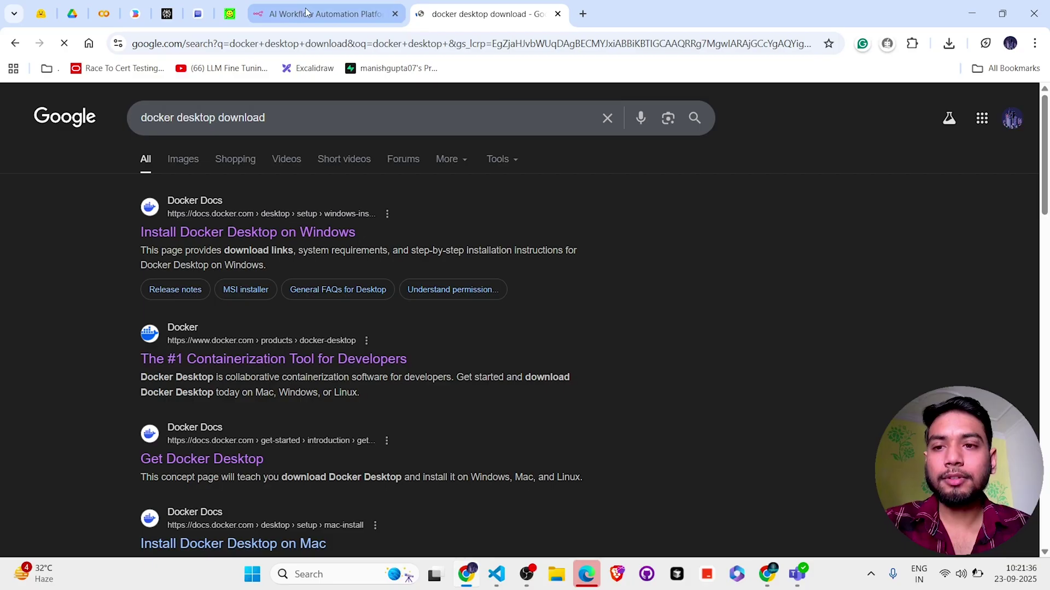
- Open the Get Docker Desktop page in Docker Docs and download the Windows installer
scroll(237, 418, down, 1)
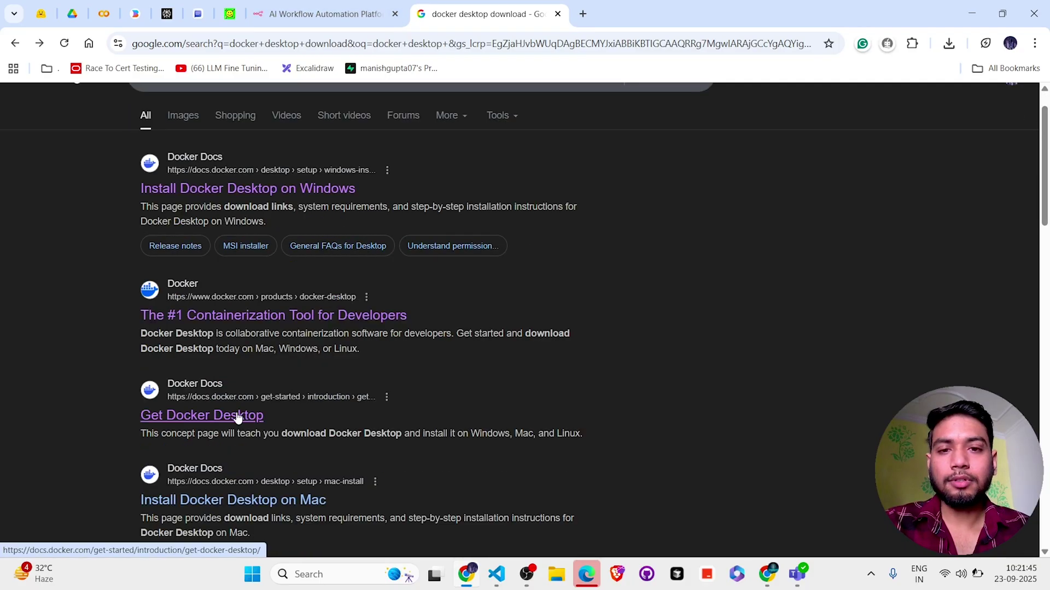
click(237, 418)
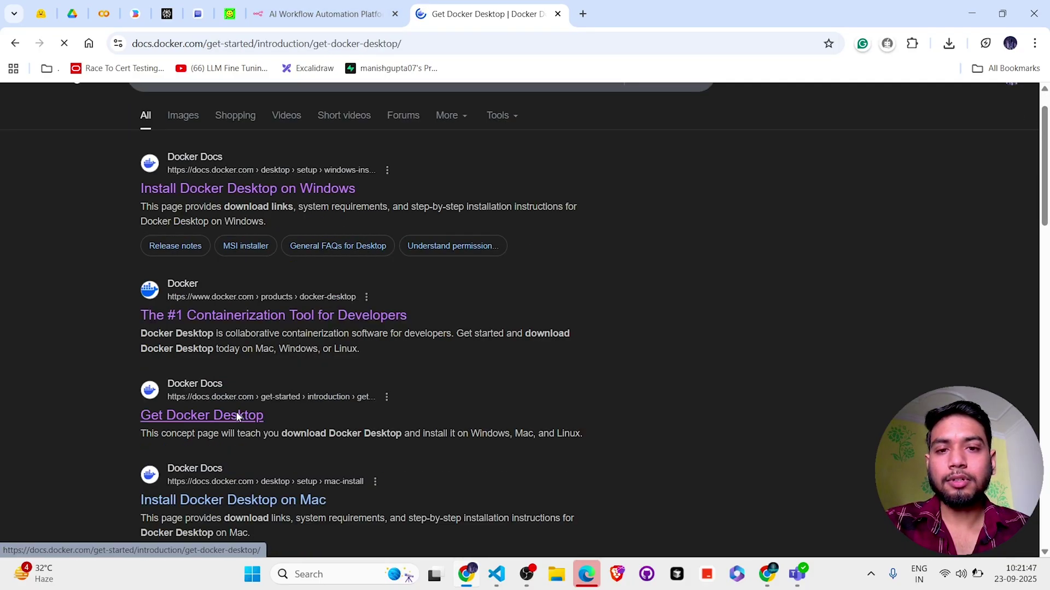
scroll(255, 401, down, 1)
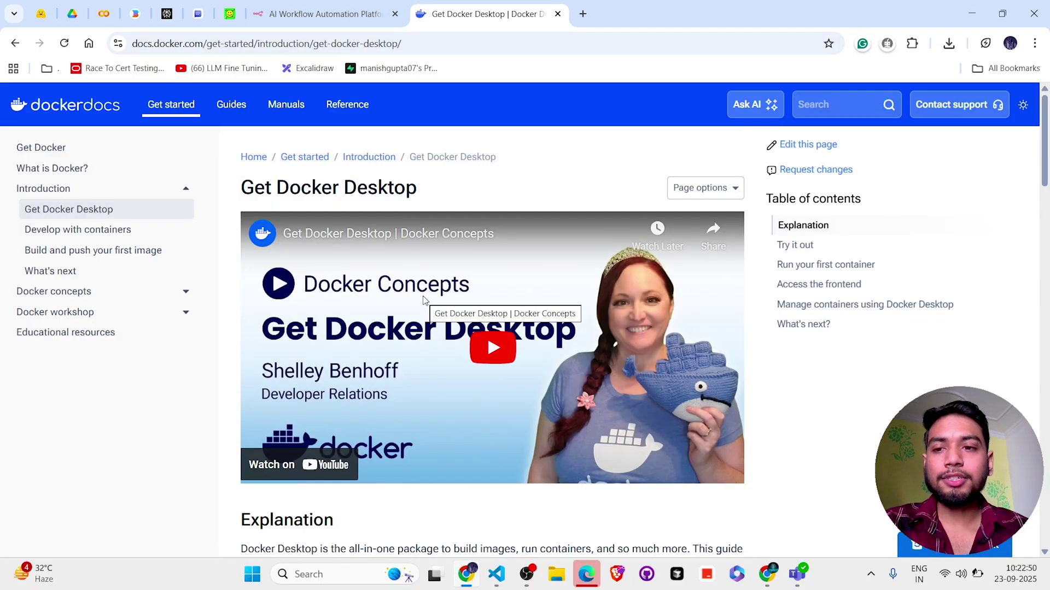
scroll(422, 296, down, 8)
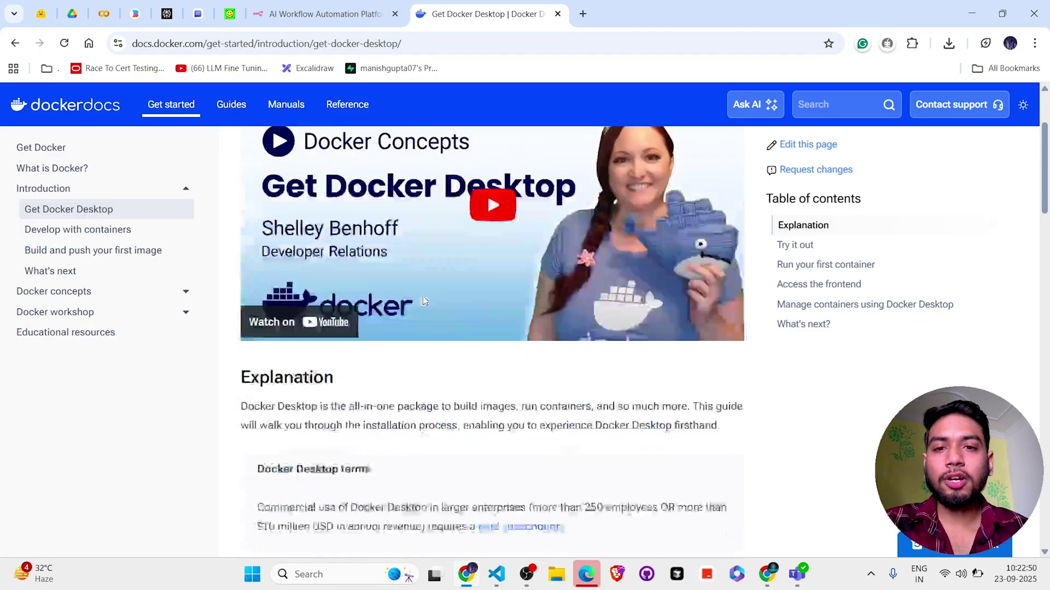
scroll(425, 300, down, 1)
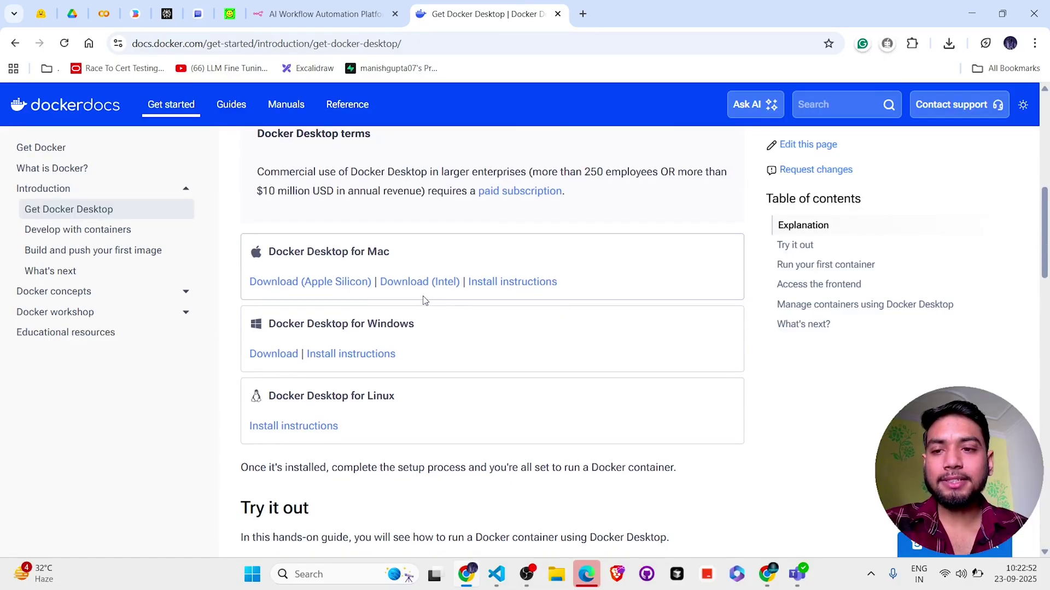
drag(367, 325, 430, 331)
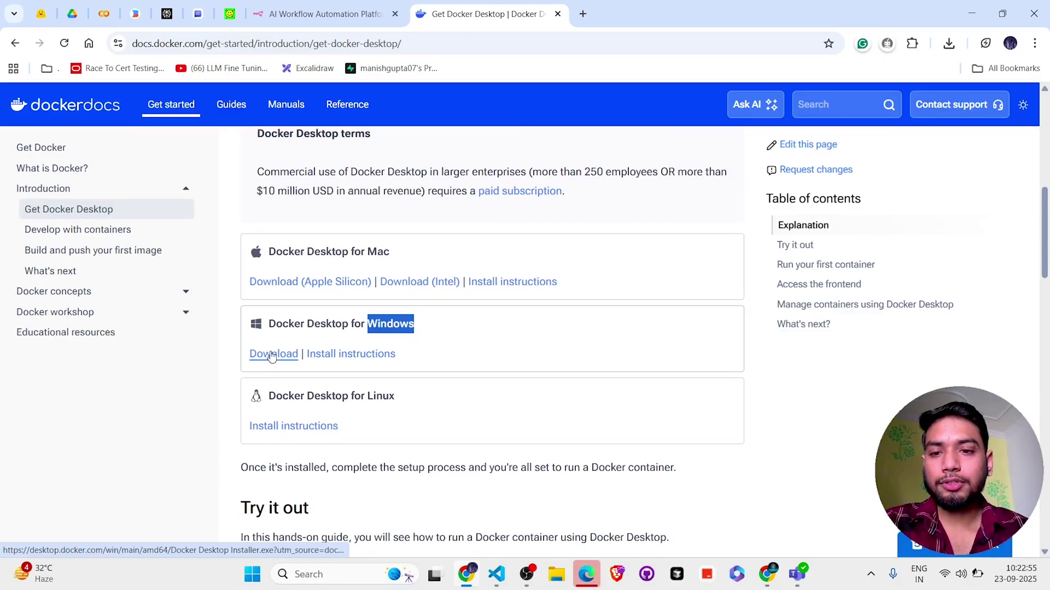
click(272, 355)
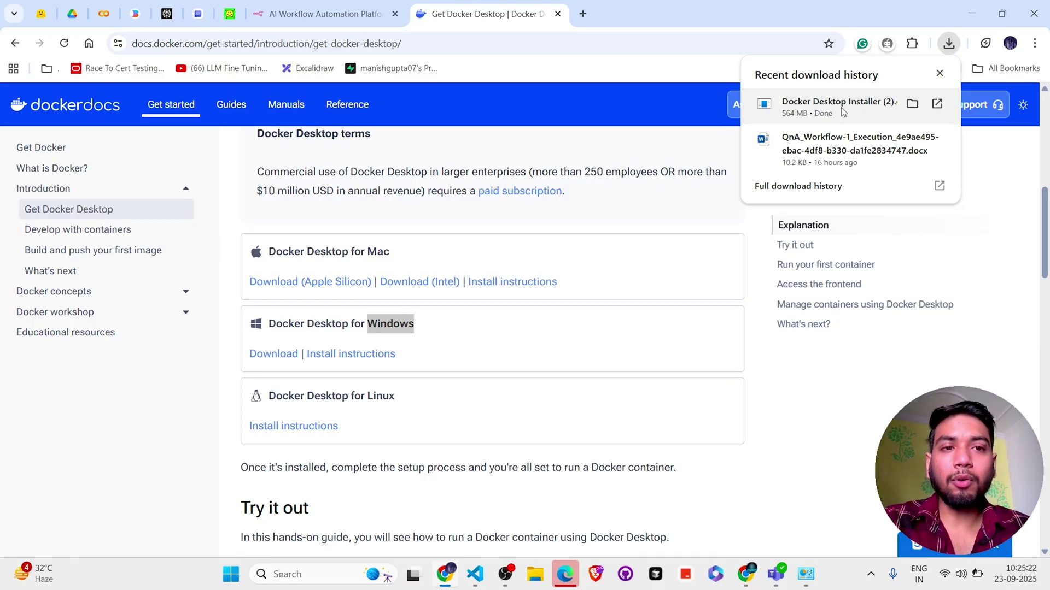
- Run the downloaded Docker Desktop installer with the default WSL 2 and desktop shortcut options, then close it once installation finishes
click(843, 111)
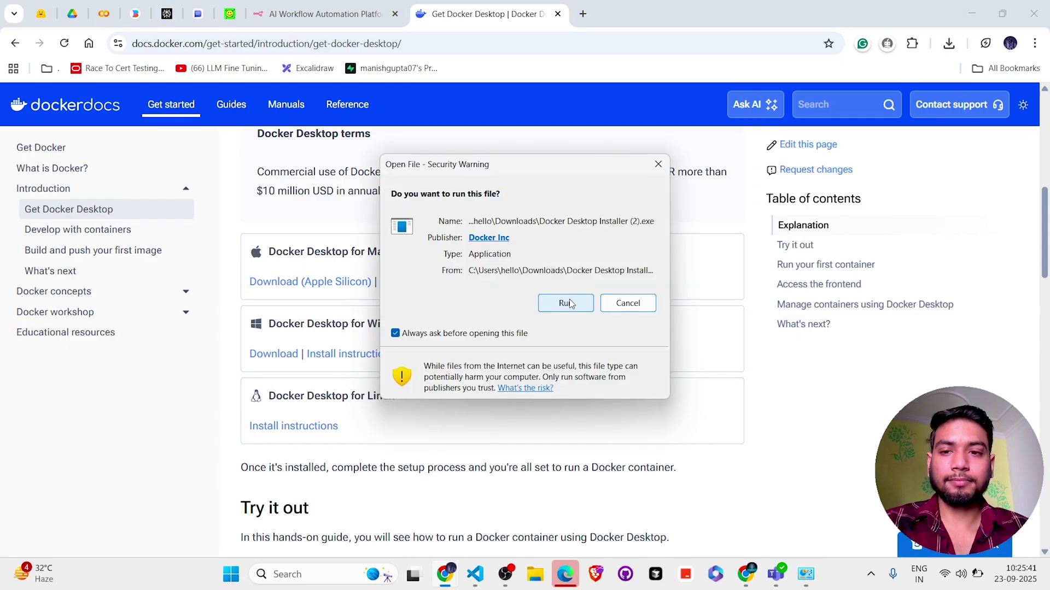
click(567, 303)
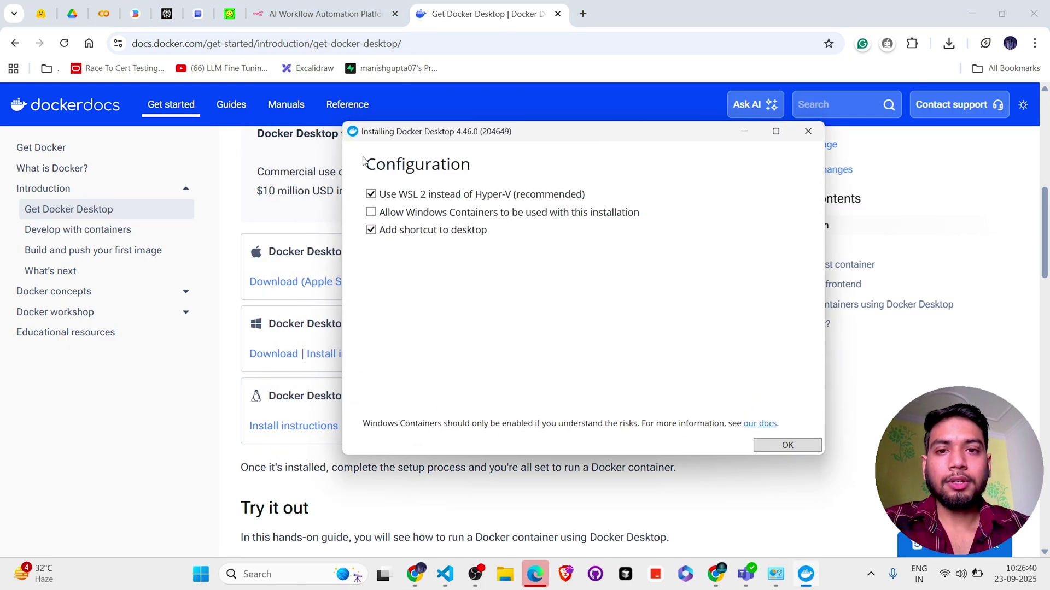
click(787, 445)
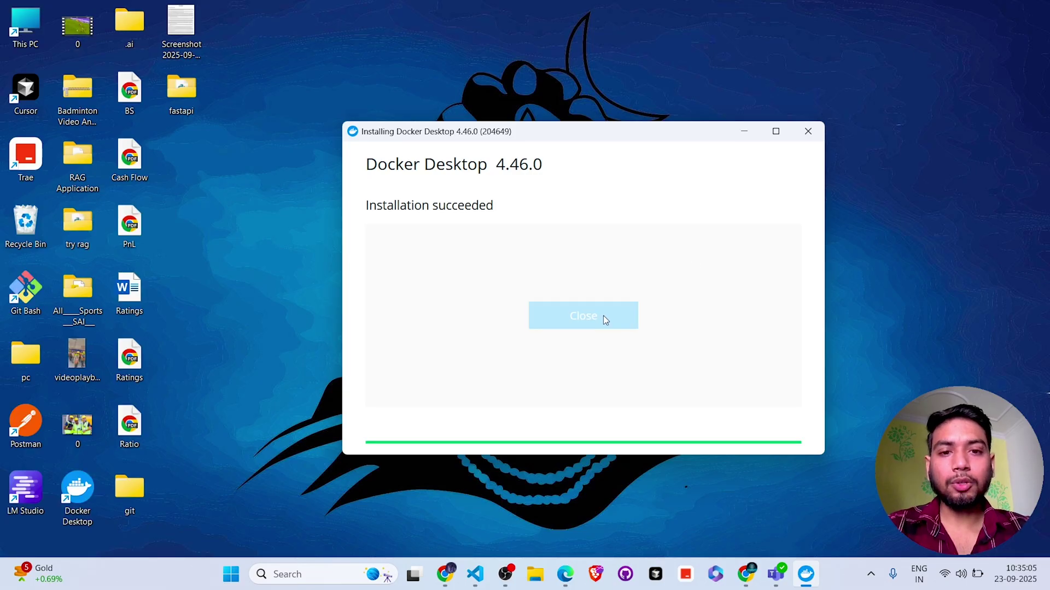
click(604, 319)
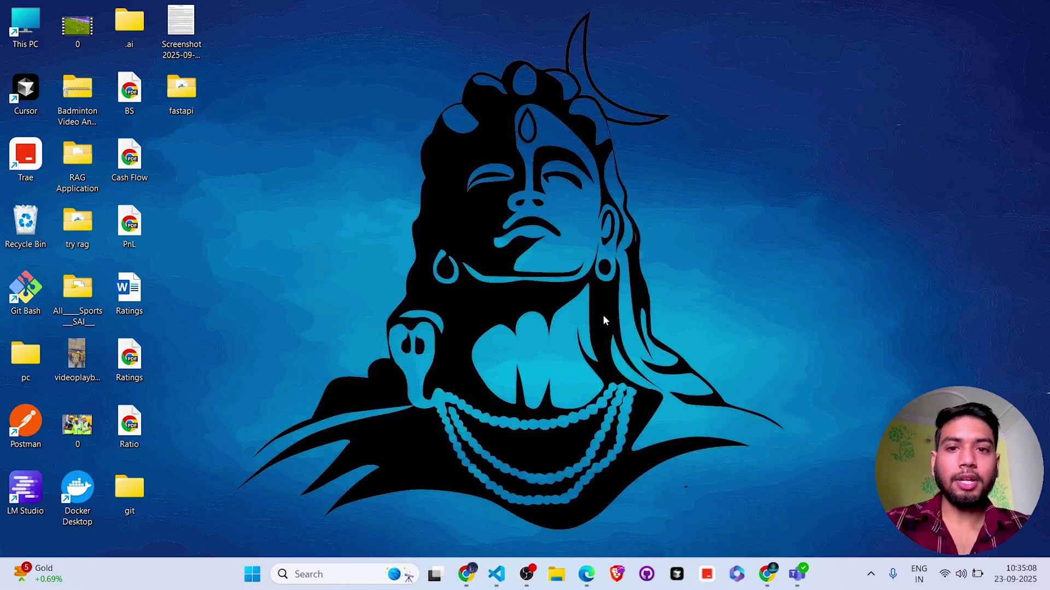
- Launch Docker Desktop and sign in with the first listed Google account
key(super+s)
text(docker de)
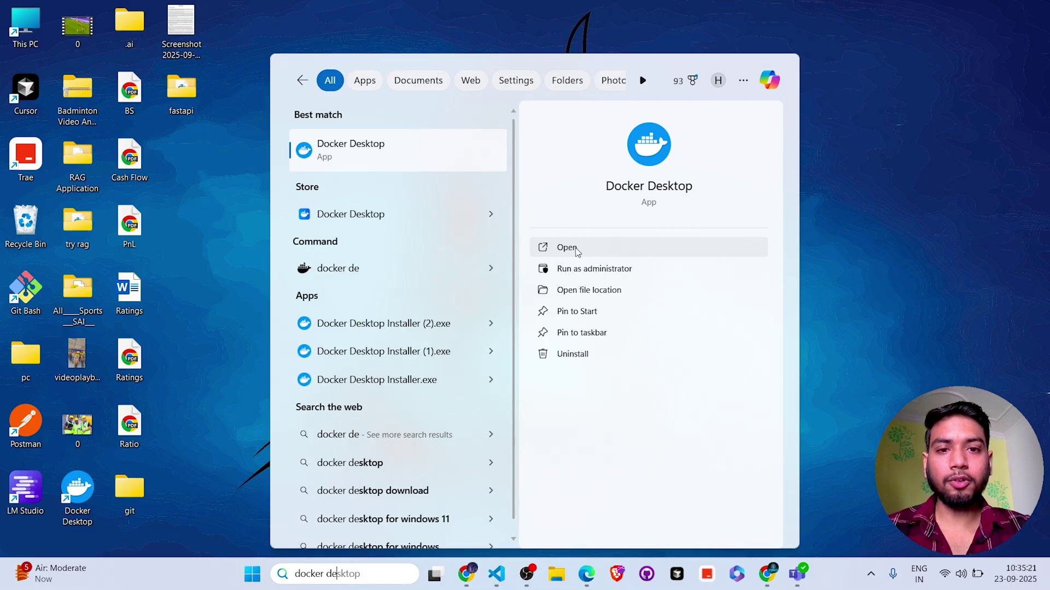
click(566, 247)
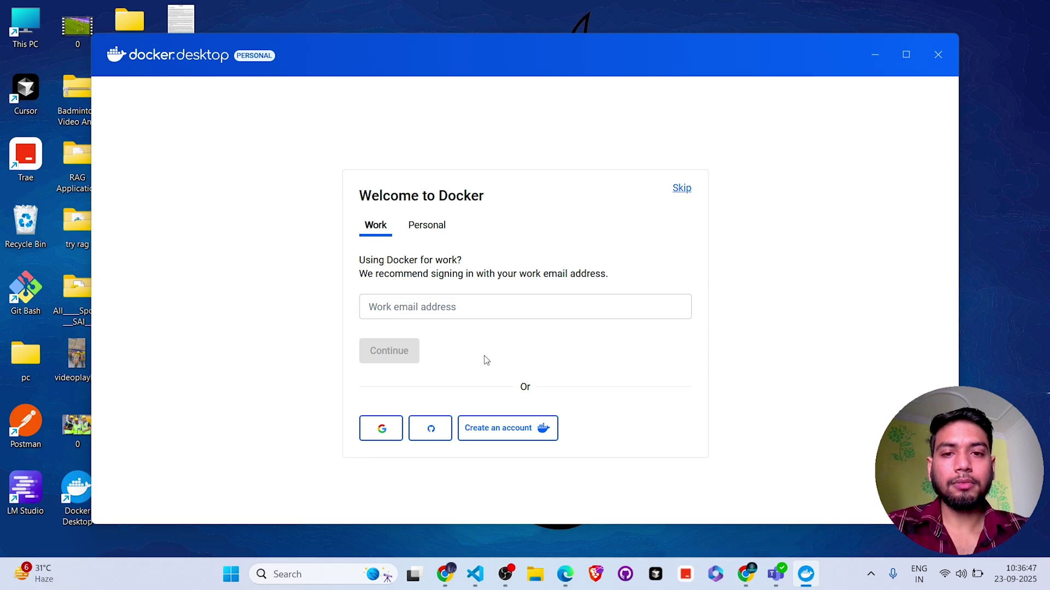
click(382, 432)
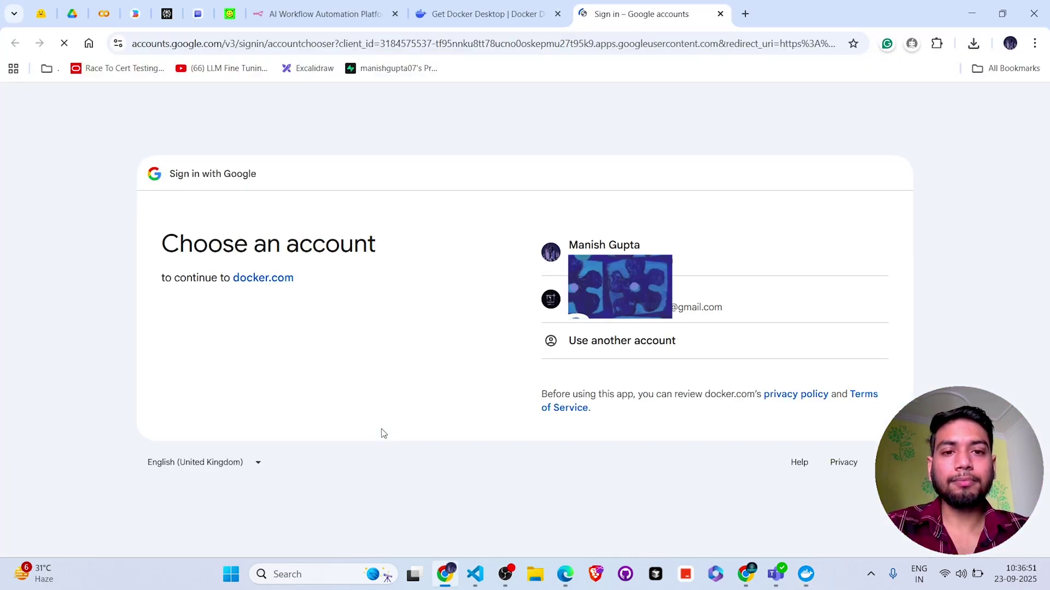
click(609, 254)
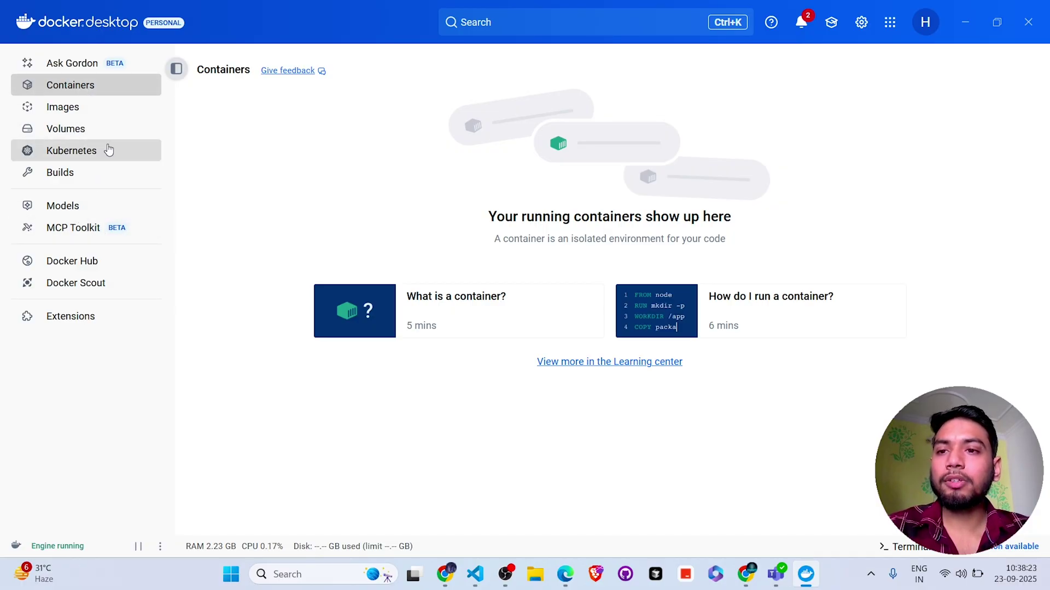
- Search the Docker images for "n8nio" and pull n8nio/n8n with the latest tag
click(99, 108)
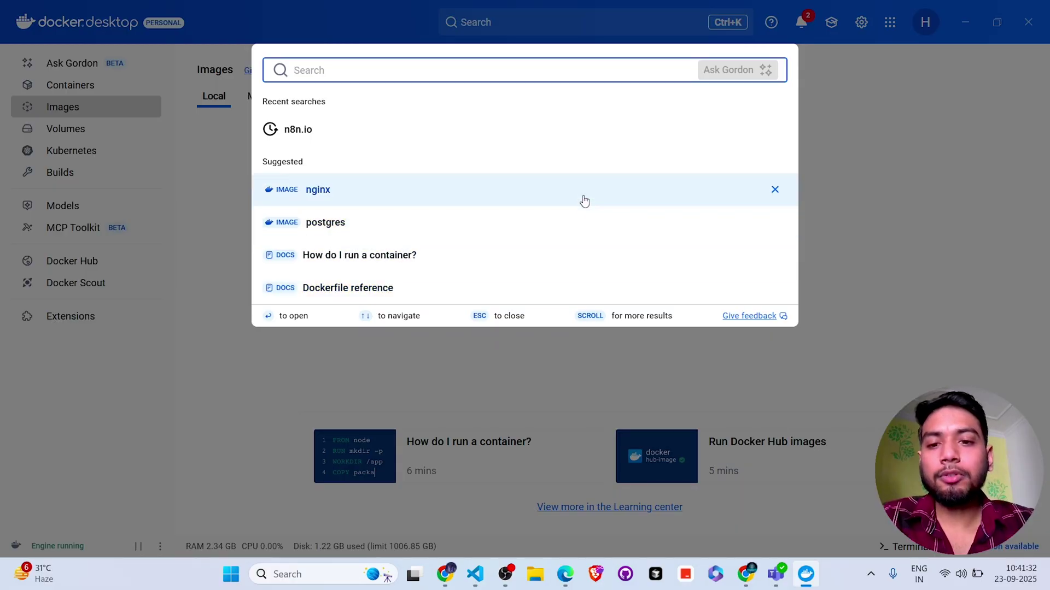
text(n8n)
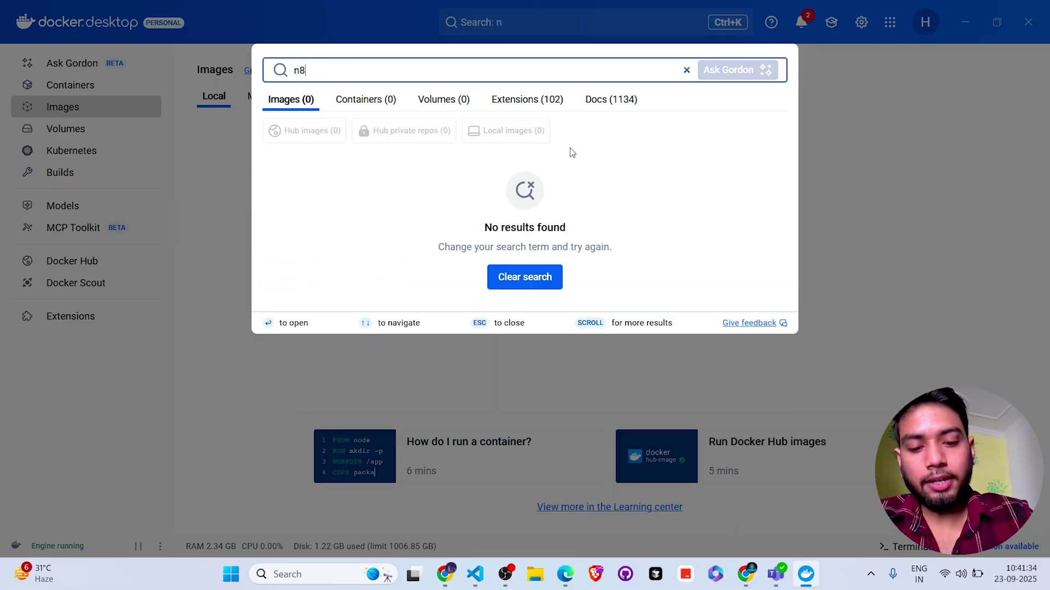
text(io)
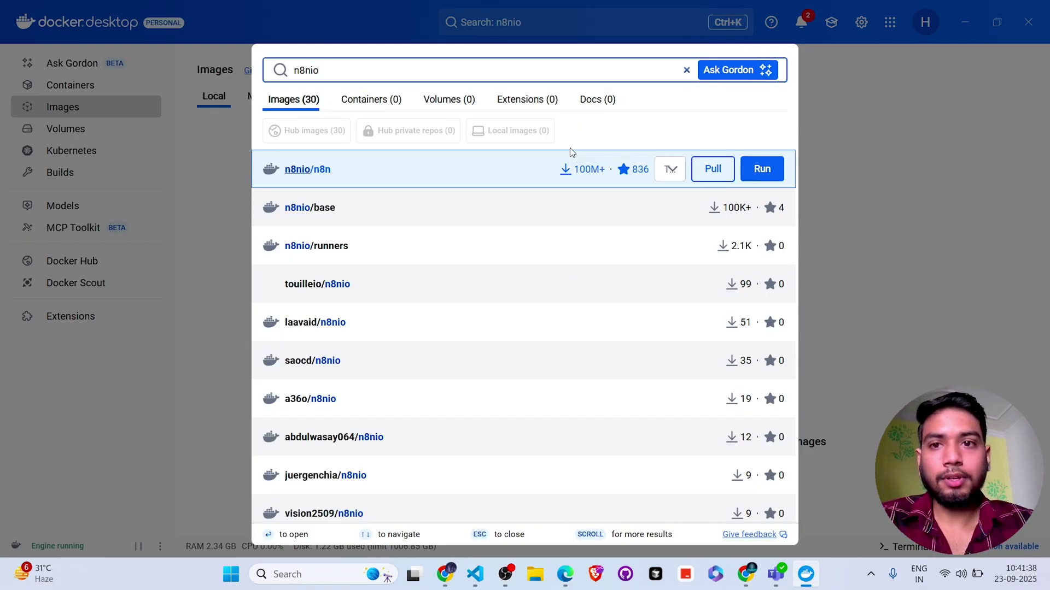
click(570, 159)
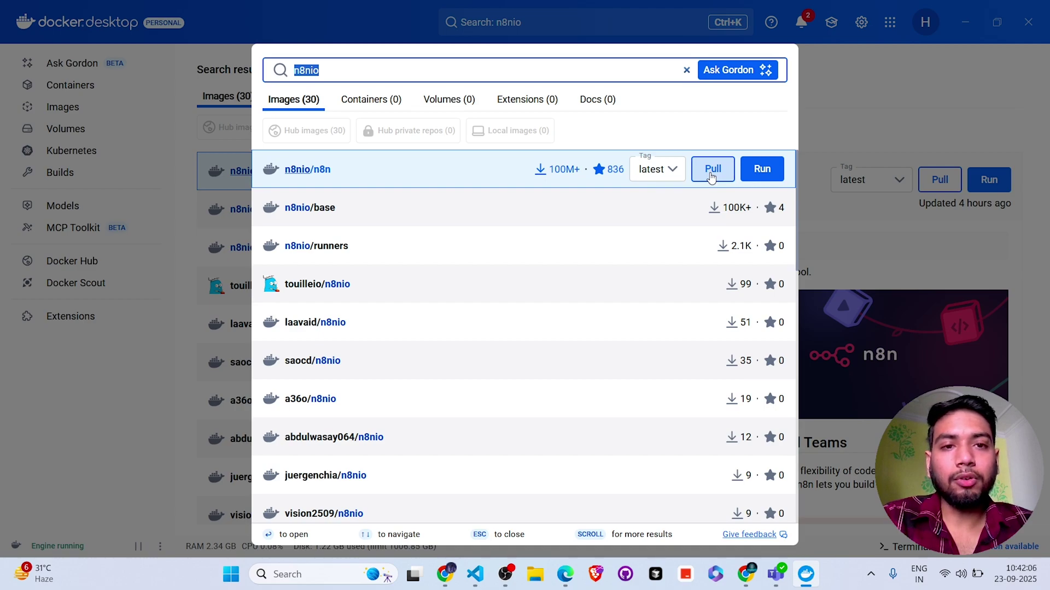
click(711, 176)
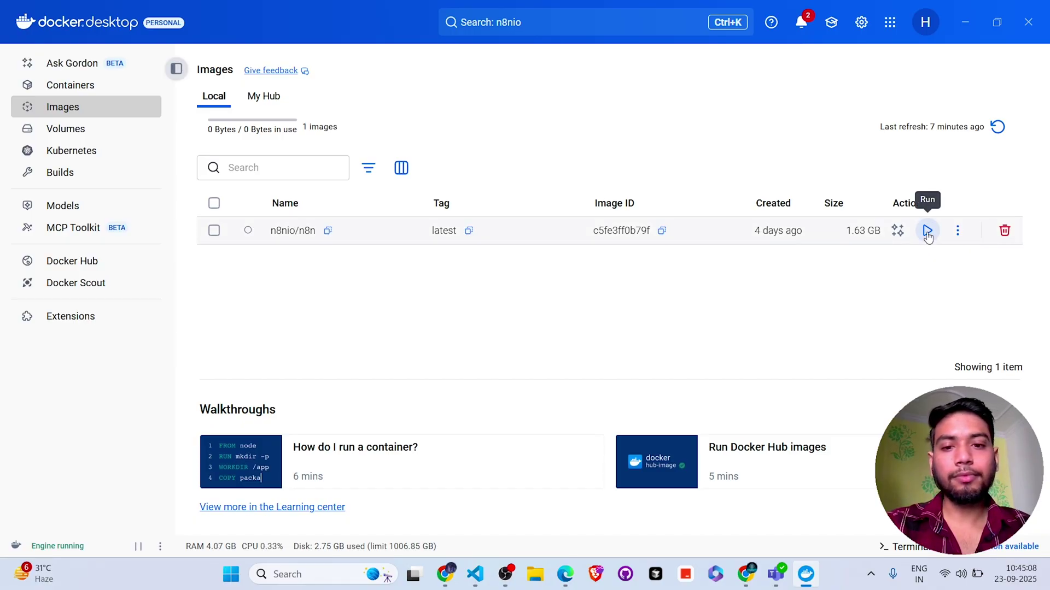
- Run a new container from the n8nio/n8n image, naming it n8n_docker and mapping host port 5670 to container port 5678
click(928, 231)
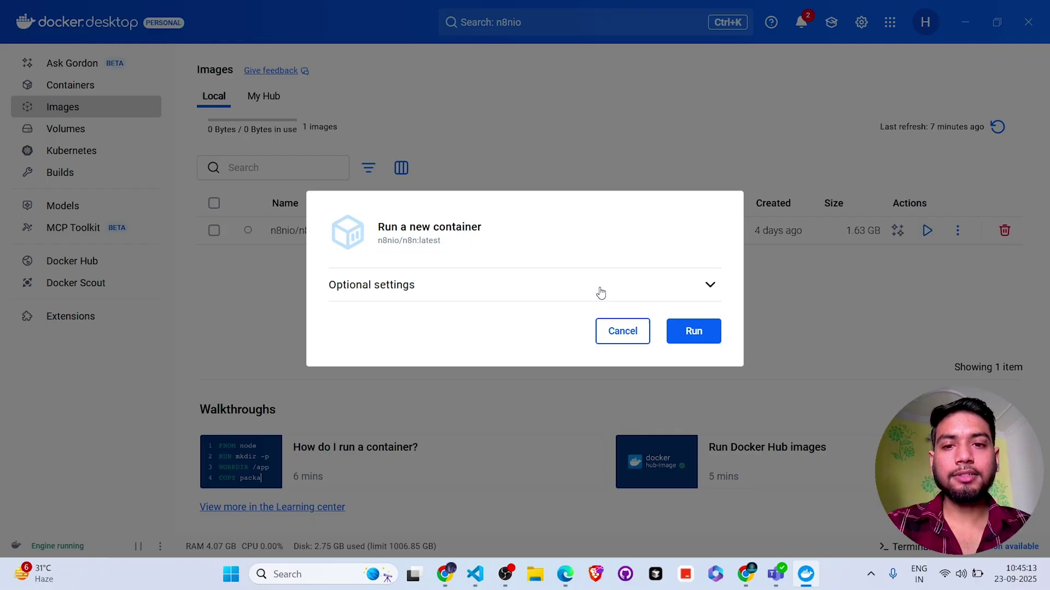
click(599, 288)
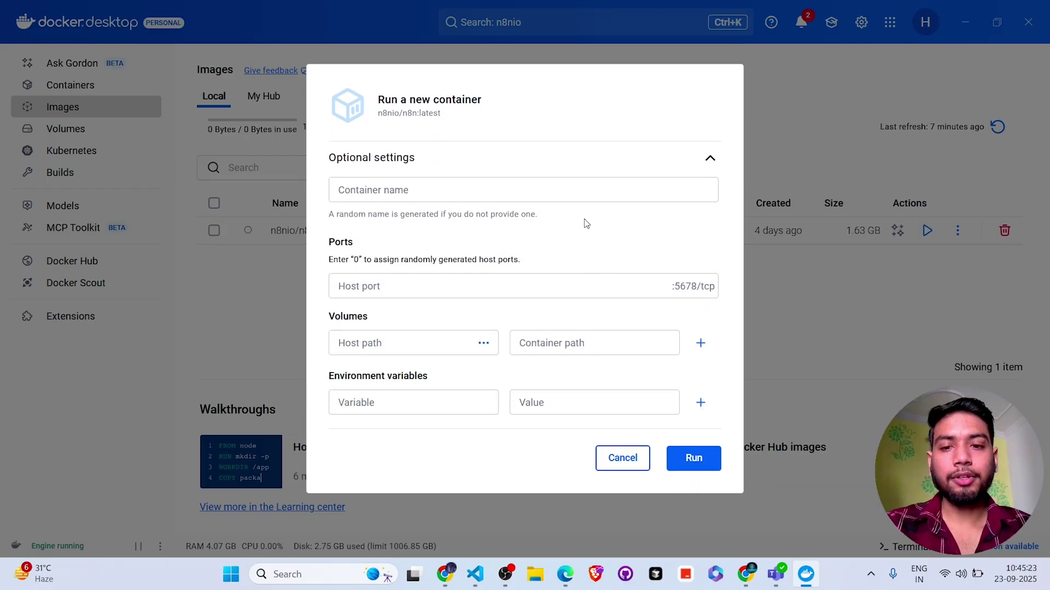
click(508, 192)
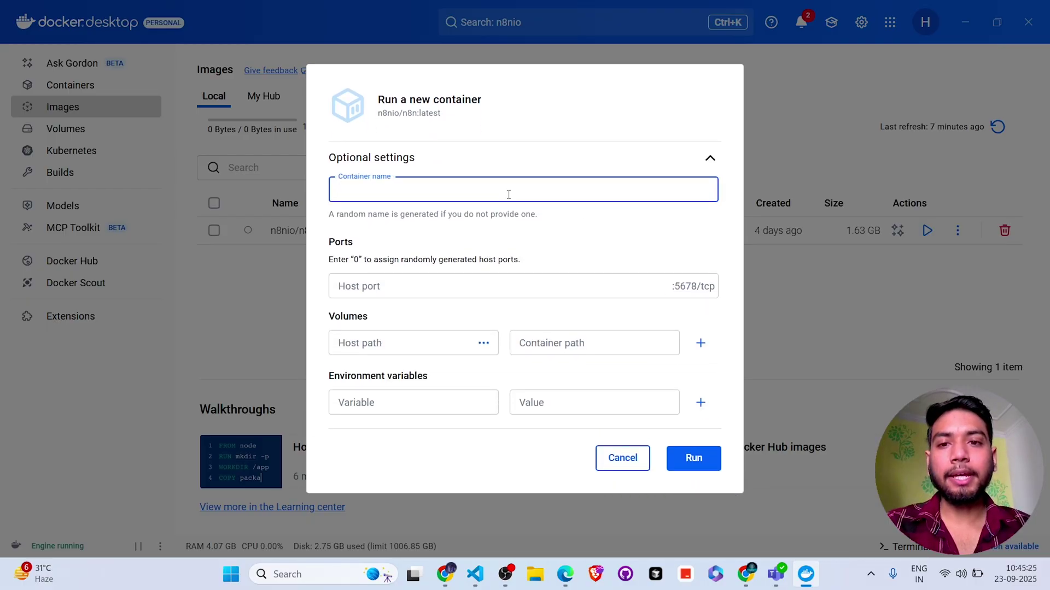
text(n8n_docker)
click(511, 288)
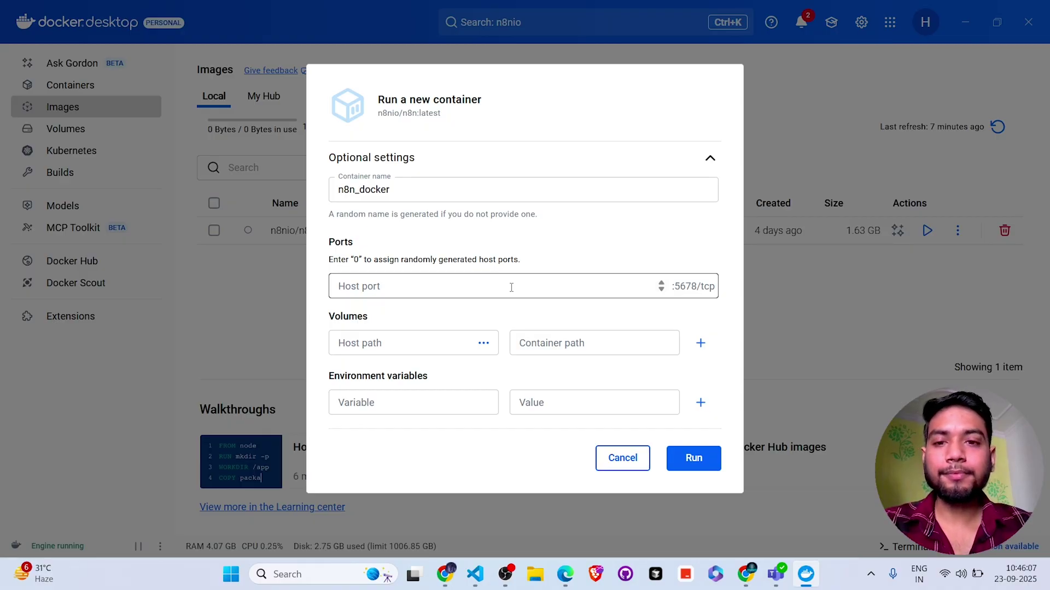
click(511, 287)
text(6)
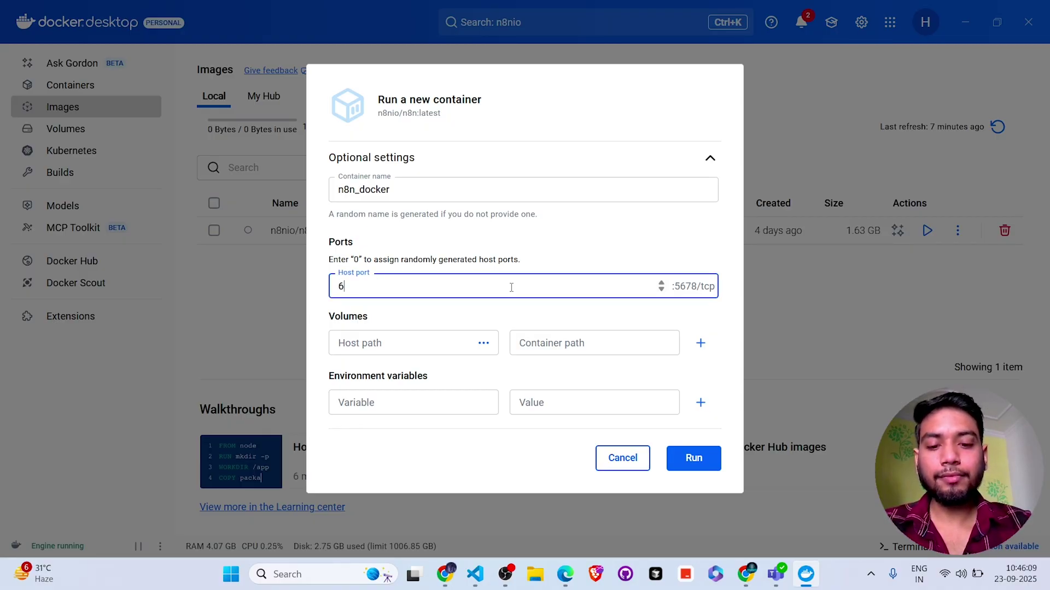
text(5670)
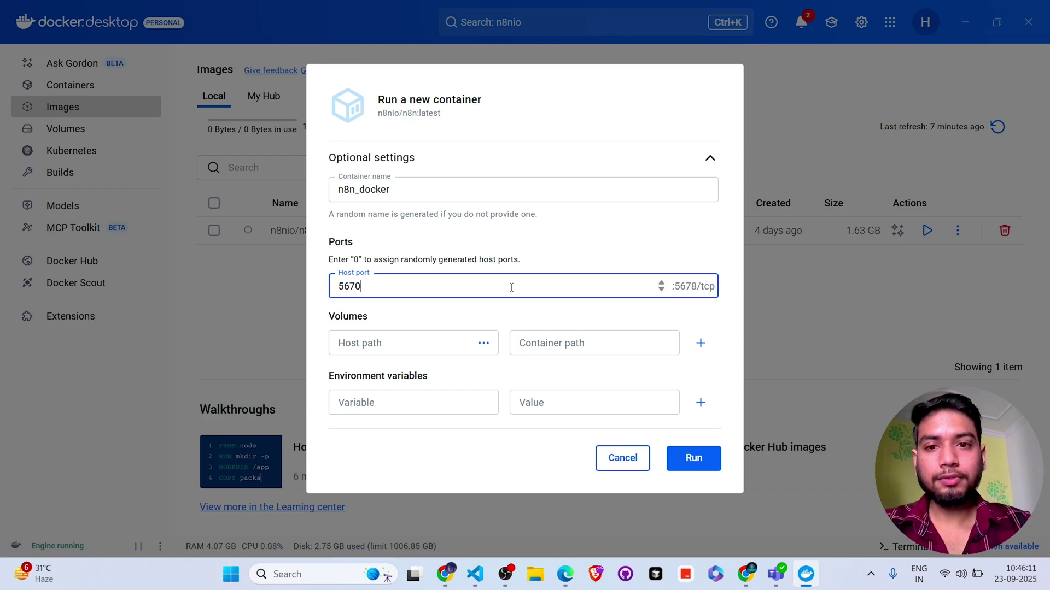
click(530, 310)
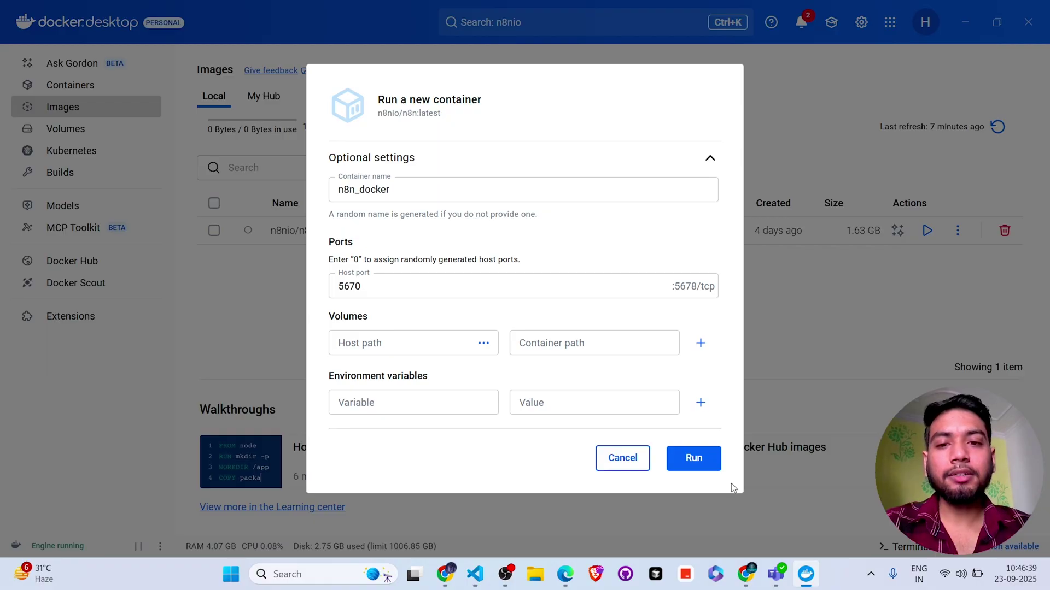
click(693, 459)
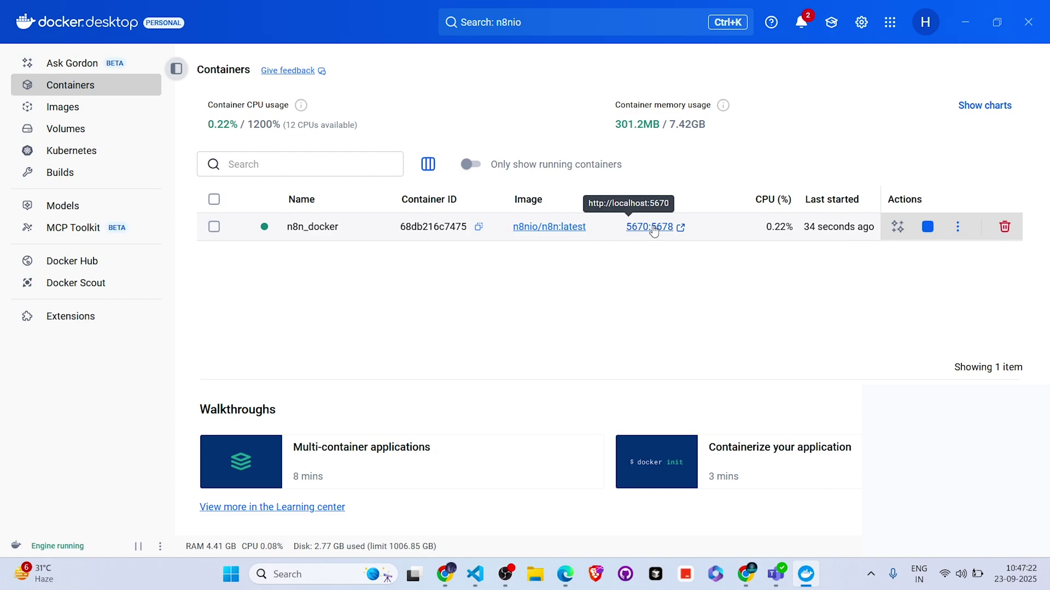
- Open the n8n_docker container's published port 5670 in the browser to reach the n8n owner account setup form
click(654, 228)
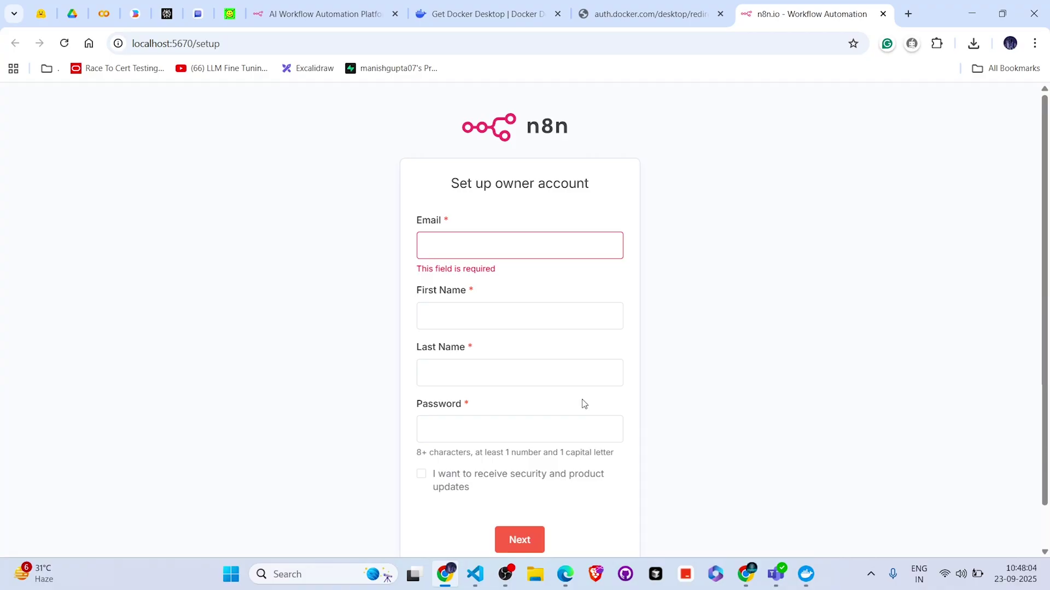
click(581, 243)
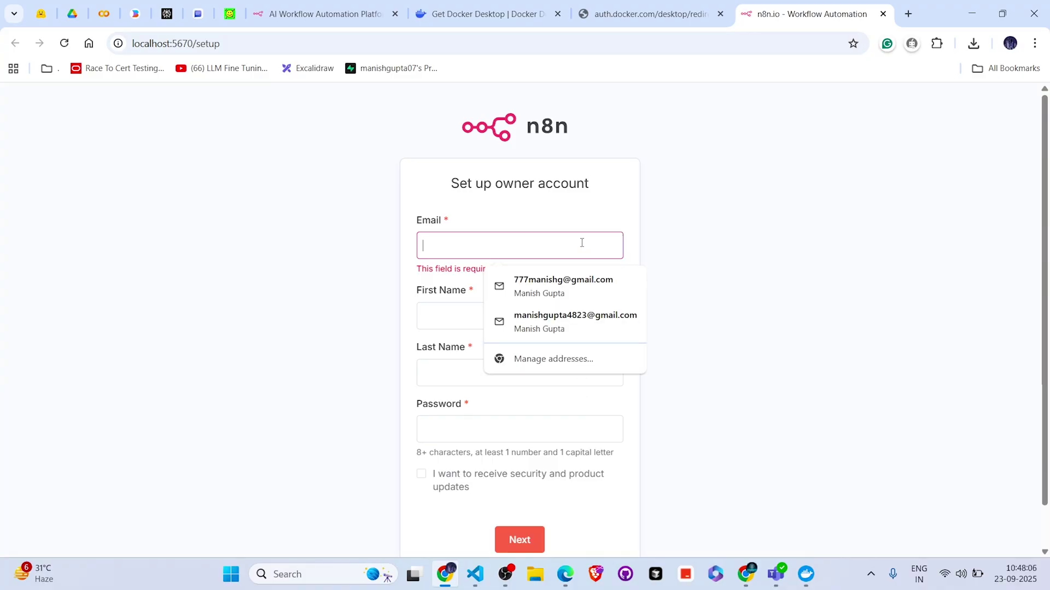
click(598, 219)
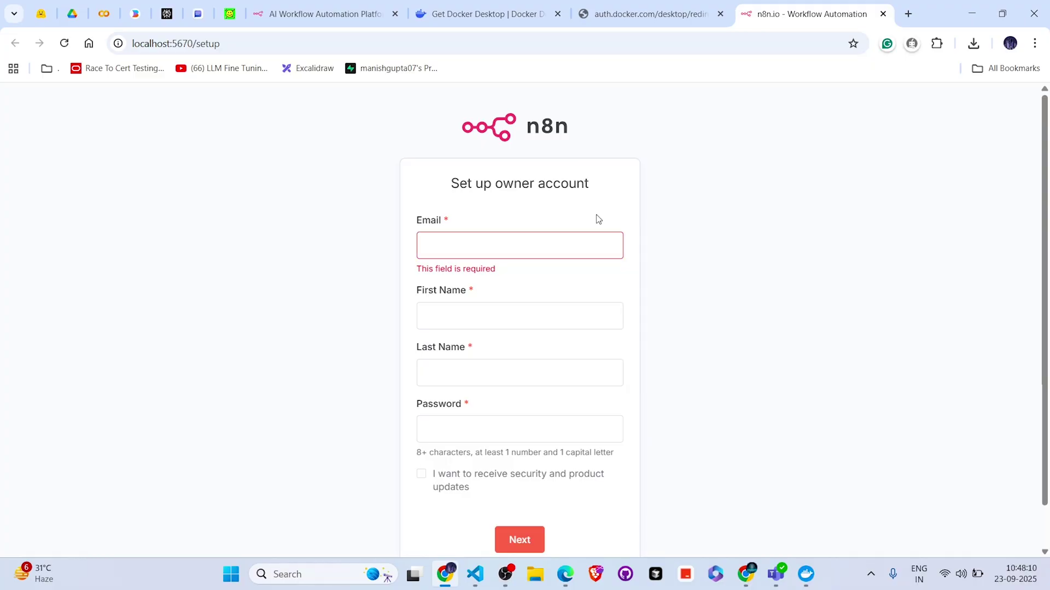